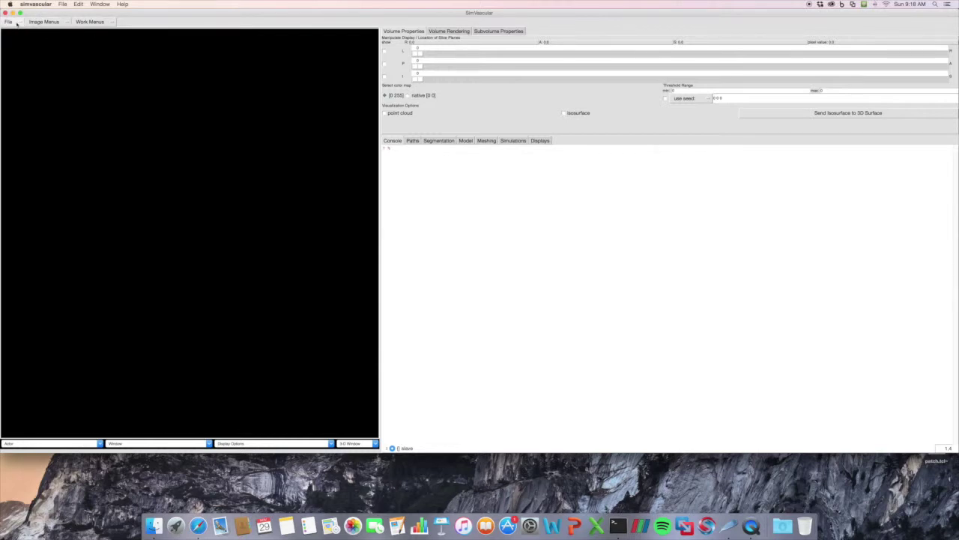
Browse the File, image panel and work panel menus without choosing anything.
left_click(16, 24)
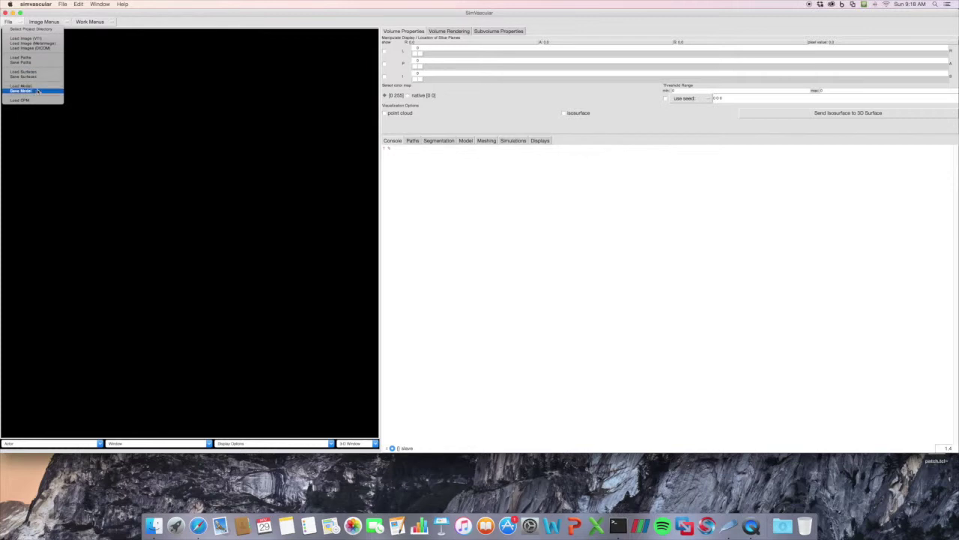
left_click(125, 14)
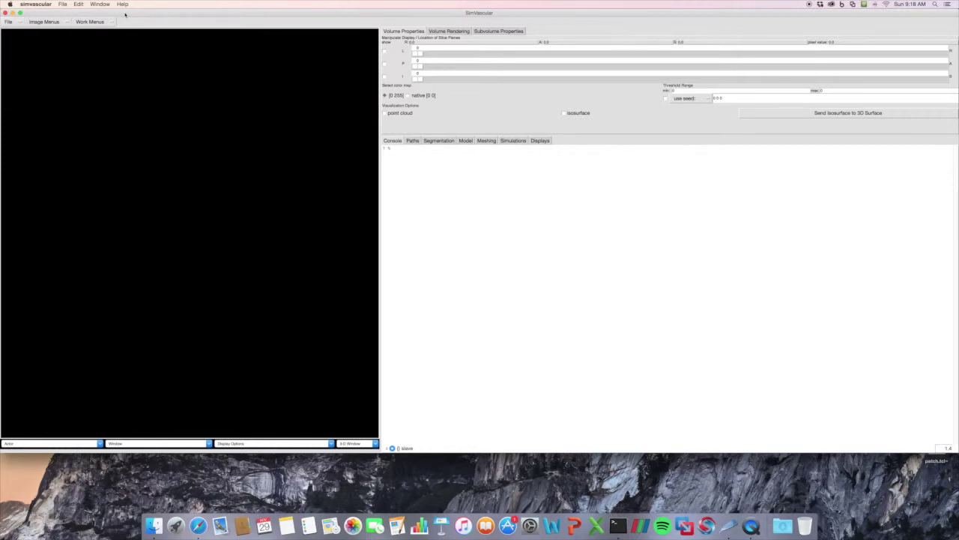
left_click(48, 23)
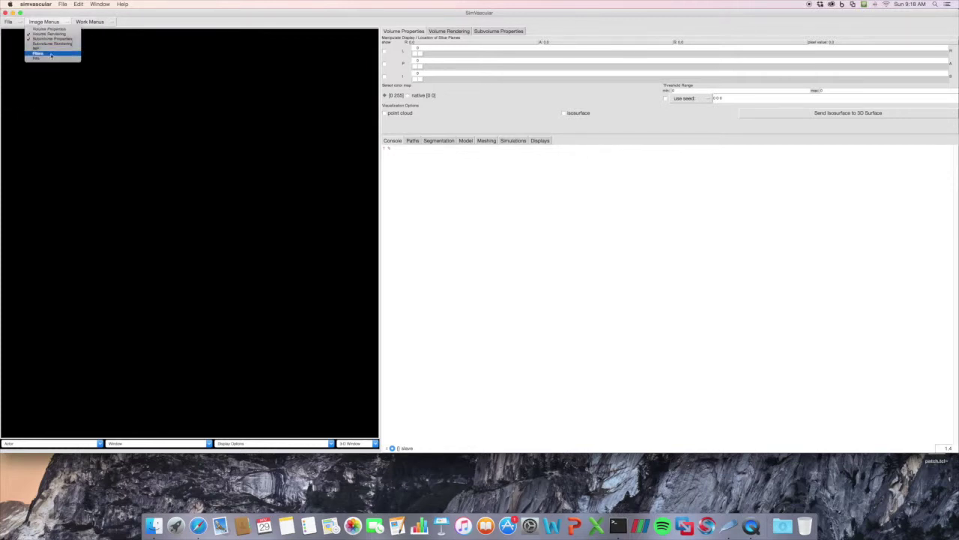
left_click(105, 22)
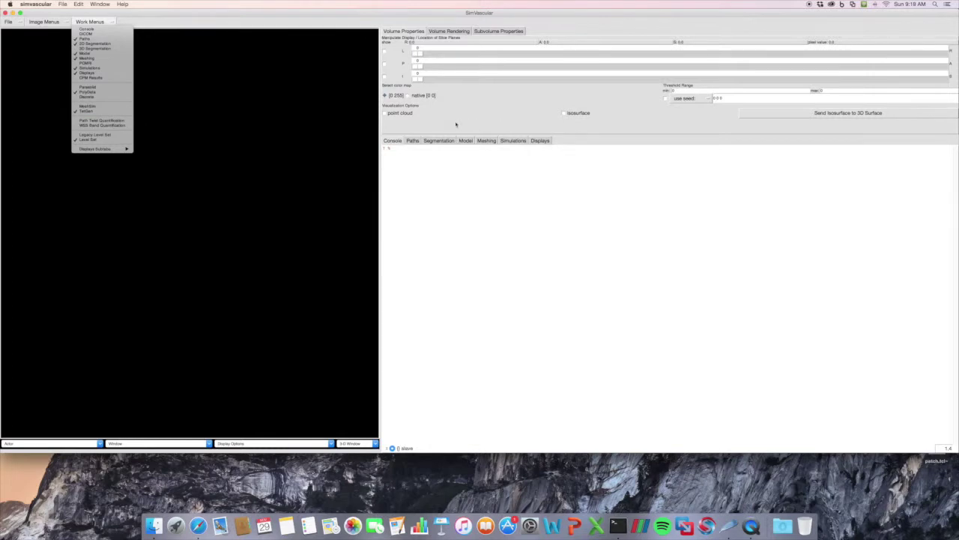
left_click(153, 21)
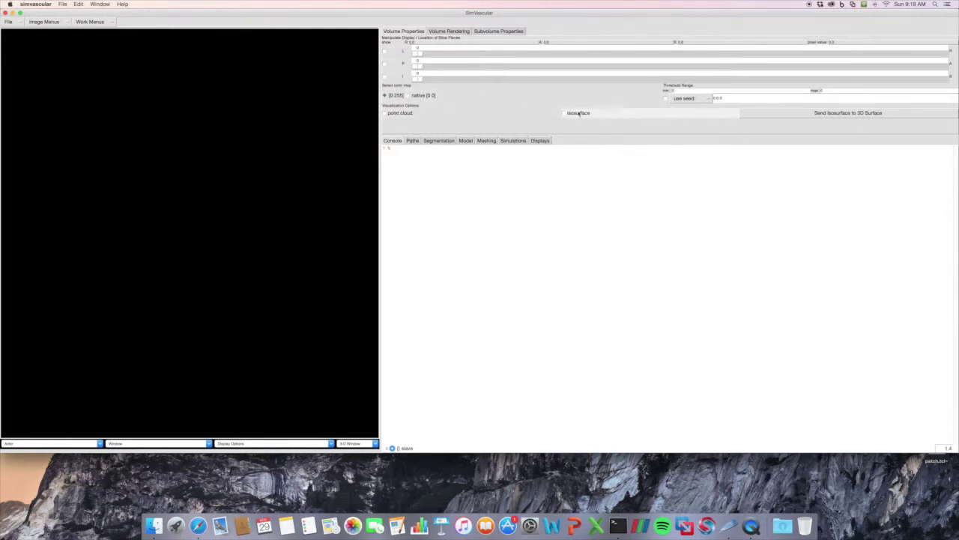
Look through the volume rendering and subvolume settings, then return to volume properties.
left_click(448, 32)
left_click(492, 32)
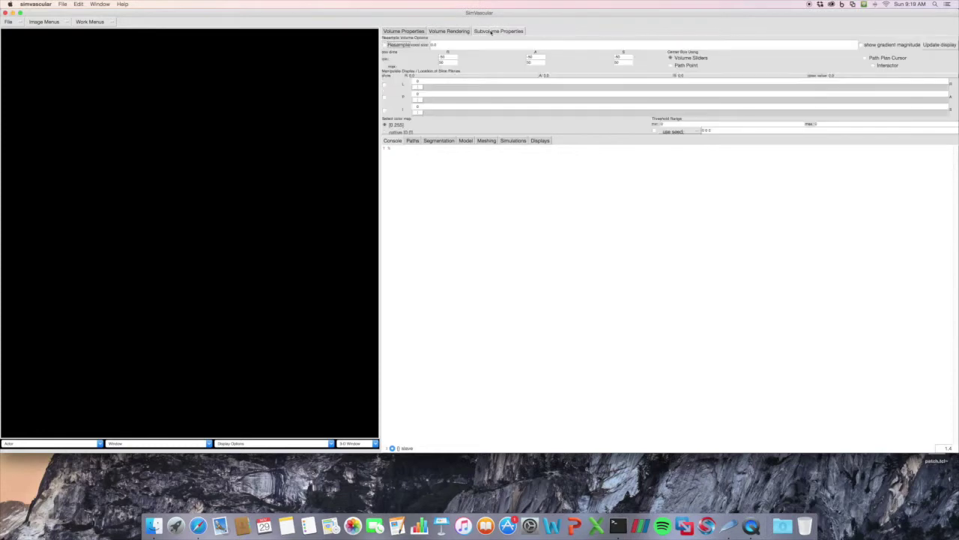
left_click(409, 31)
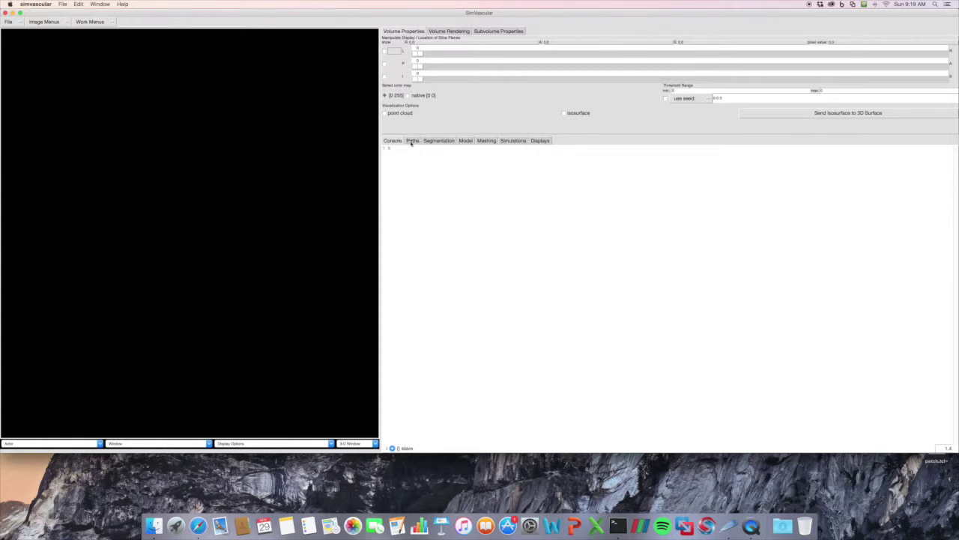
Tour the Paths, Segmentation, Model, TetGen Meshing, Simulations and Displays panels, ending at the Tcl console.
left_click(411, 140)
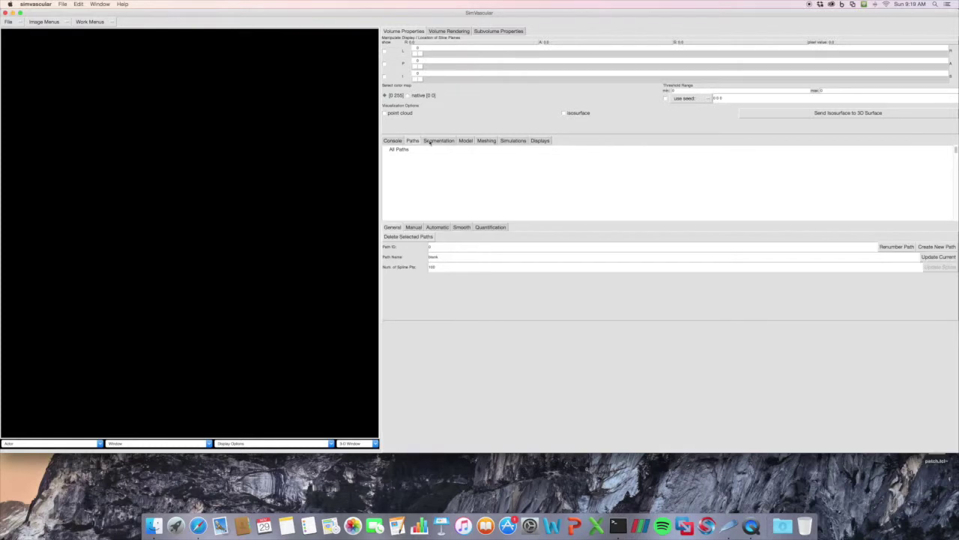
left_click(438, 141)
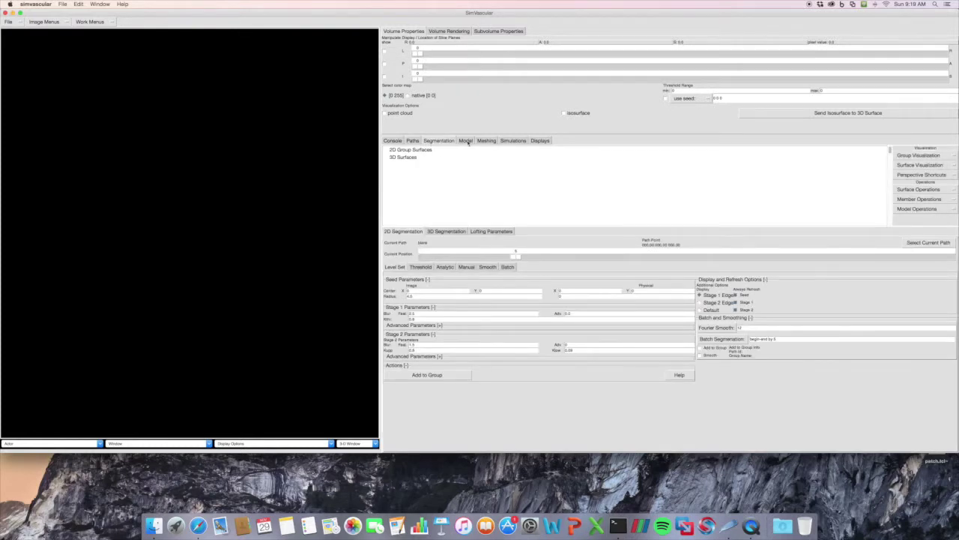
left_click(466, 141)
left_click(486, 141)
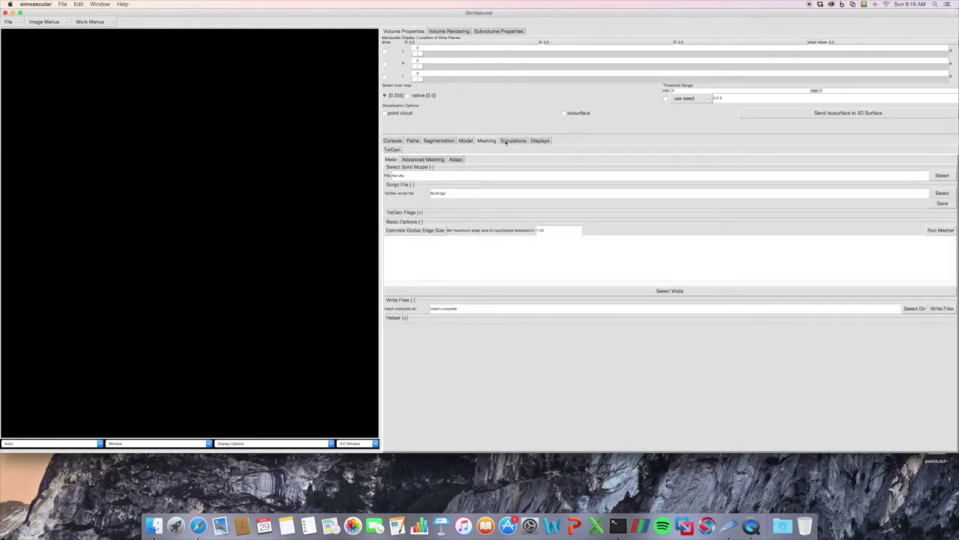
left_click(506, 142)
left_click(535, 141)
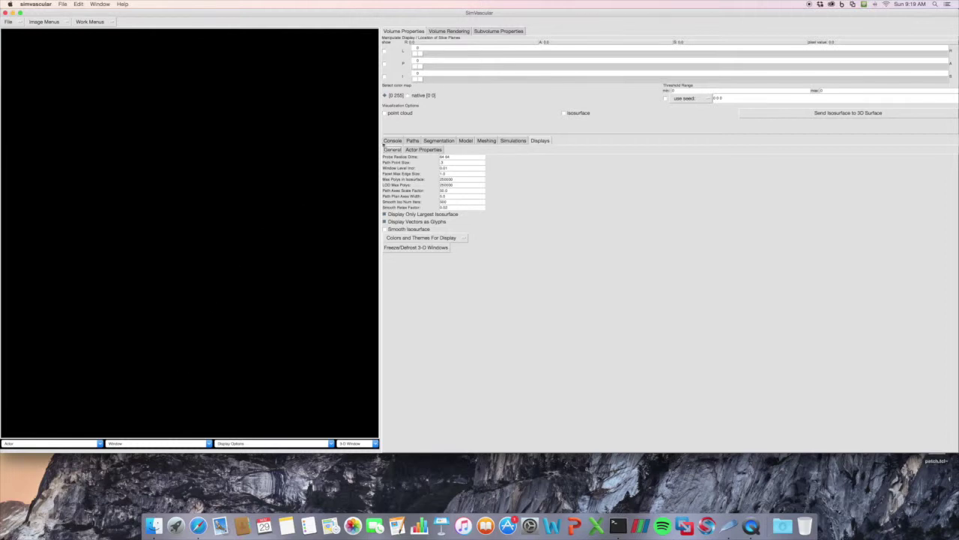
left_click(394, 142)
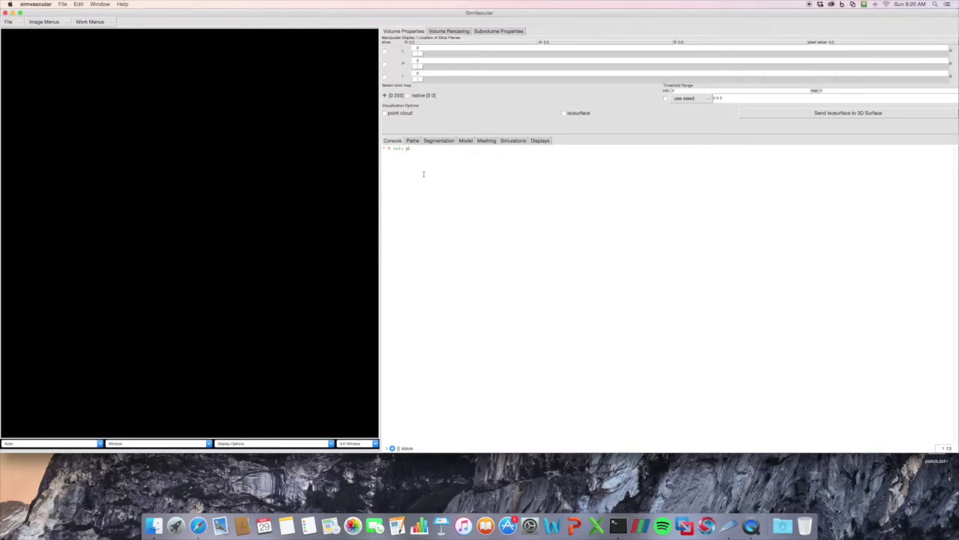
Run info procs to list every Tcl procedure and scroll through the output.
key("Return")
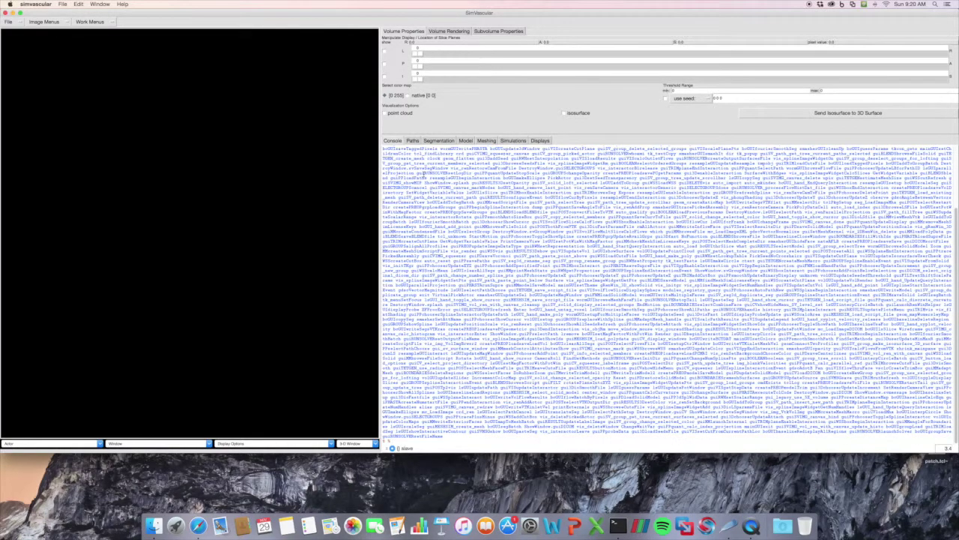
scroll(667, 294, "up", 10)
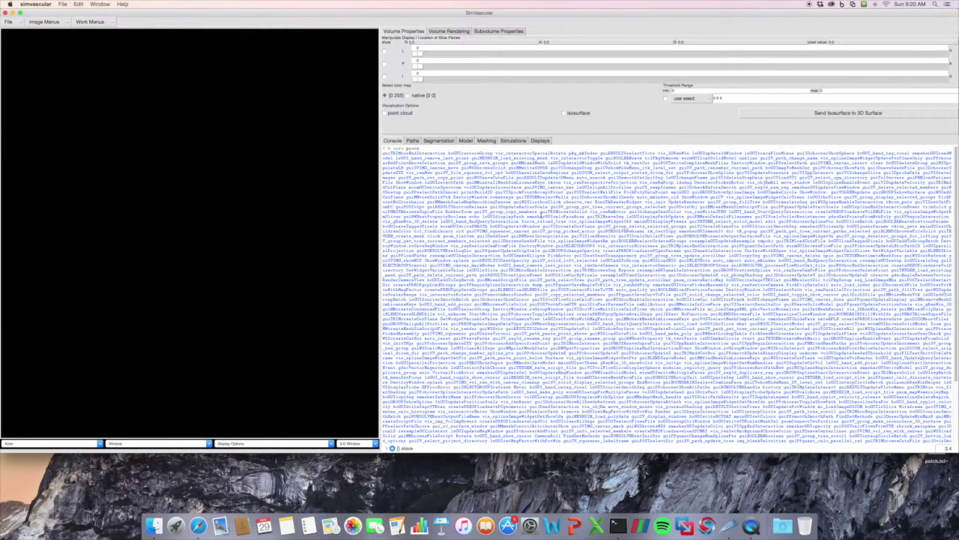
scroll(667, 294, "down", 5)
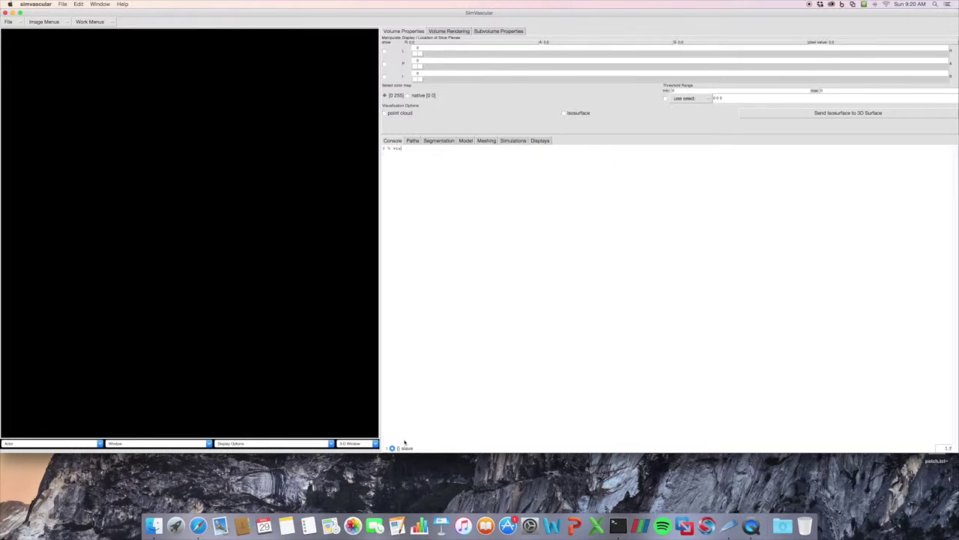
Turn the 3-D view background white with vis_renSetBackground $gRen3d 1 1 1.
type("vis_renSetBackgrou")
type("d $gRen3d 1 1 1")
key("Return")
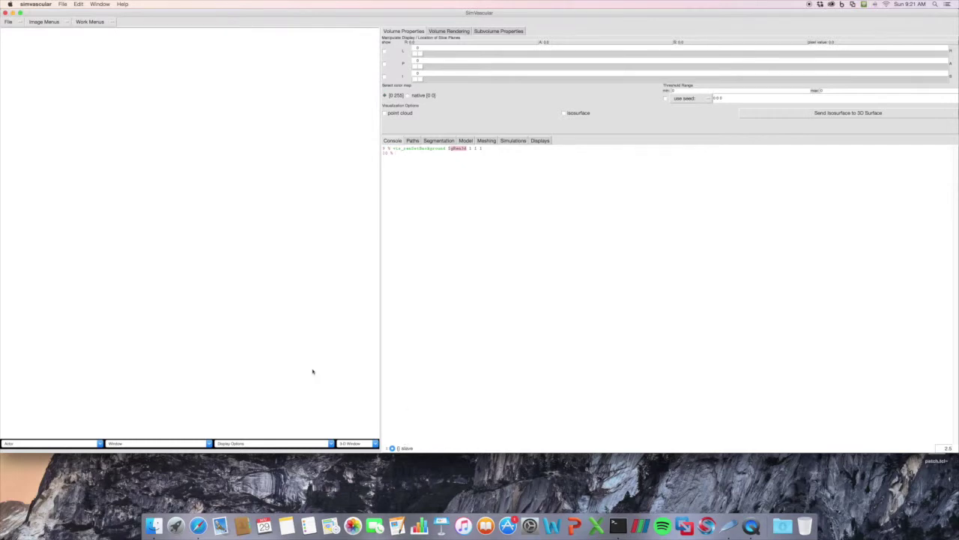
left_click(191, 443)
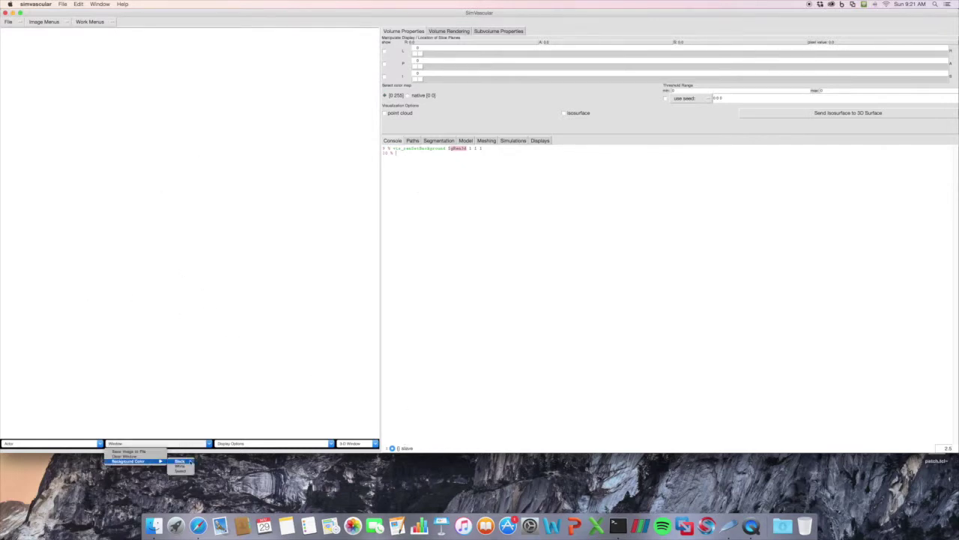
Switch the 3-D background colour to Black, try White, then settle on Black.
left_click(187, 462)
left_click(176, 443)
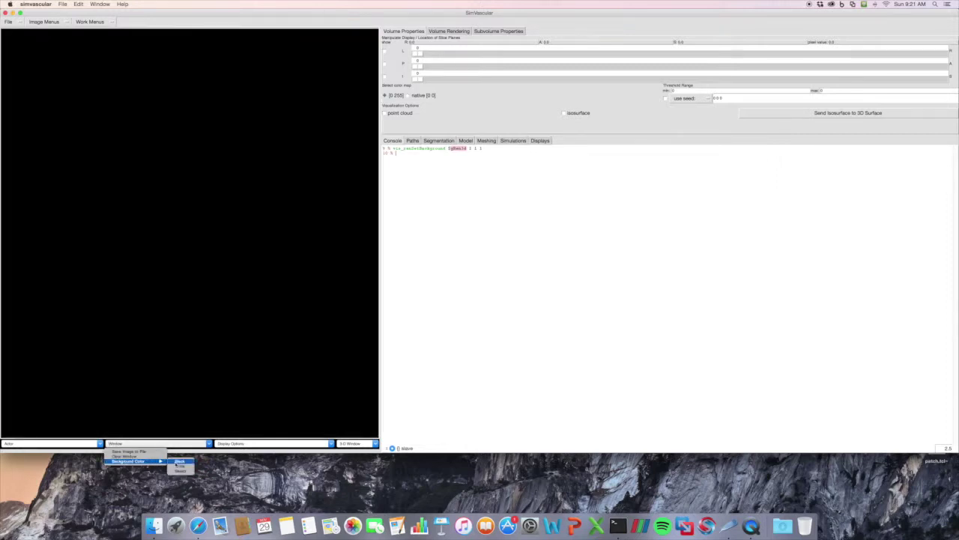
left_click(179, 465)
left_click(176, 443)
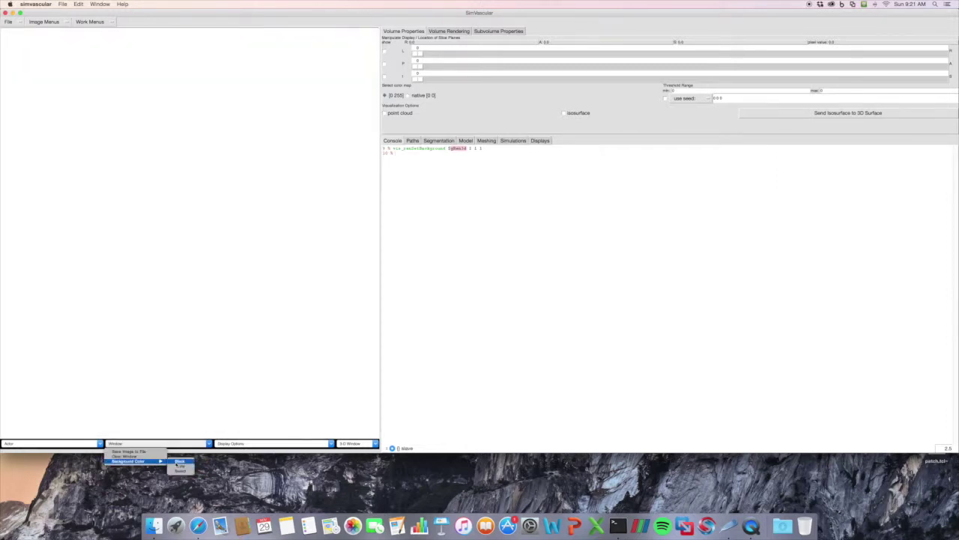
left_click(180, 461)
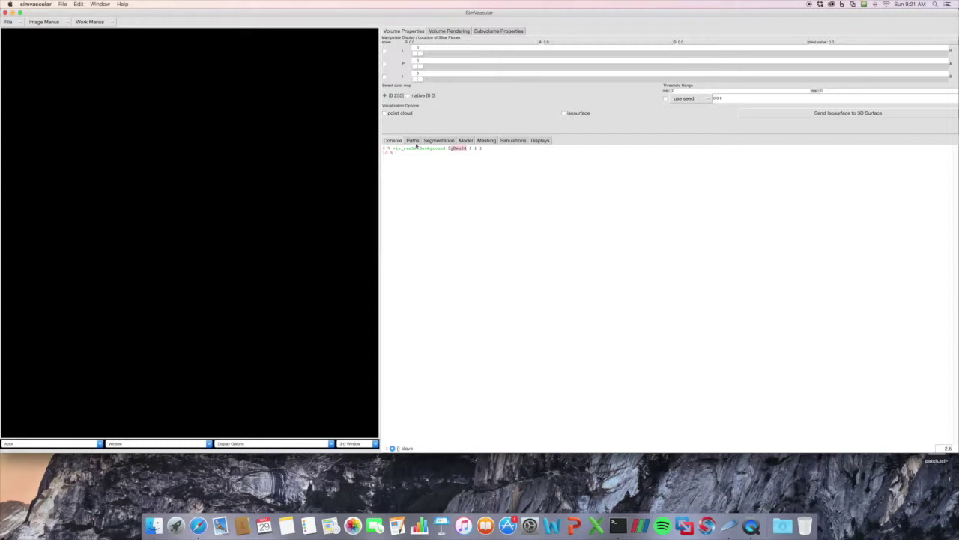
Step through Paths, Segmentation, Model and Meshing to the Simulations inflow settings with the womersley profile.
left_click(412, 141)
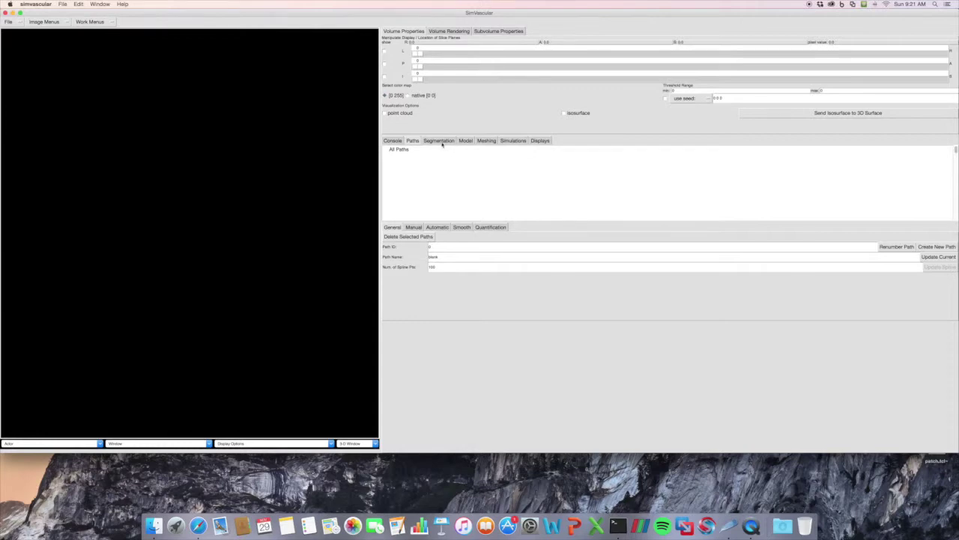
left_click(441, 142)
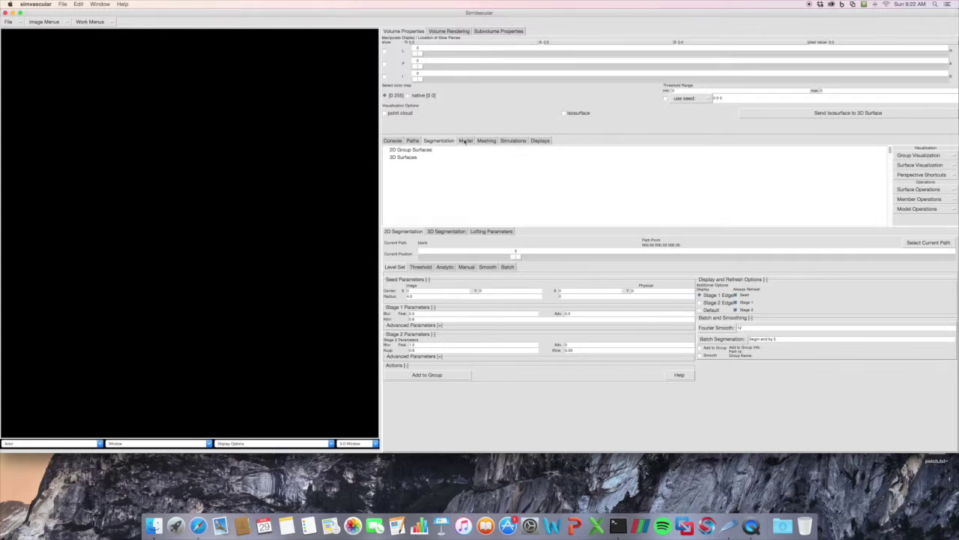
left_click(466, 141)
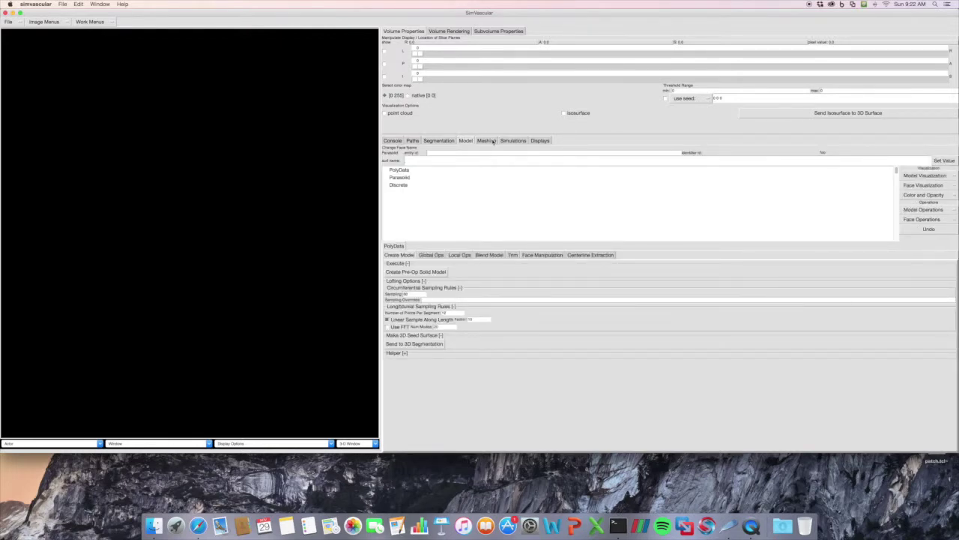
left_click(493, 142)
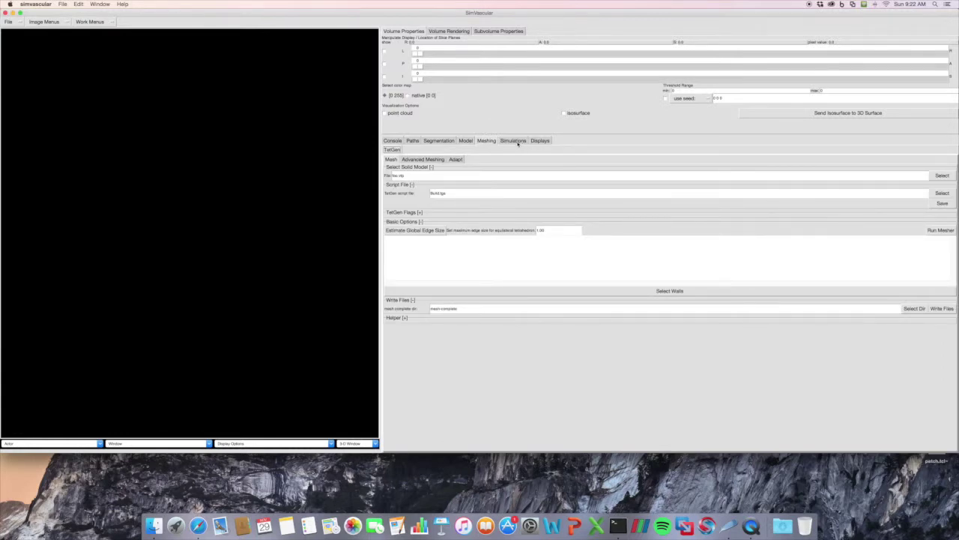
left_click(515, 141)
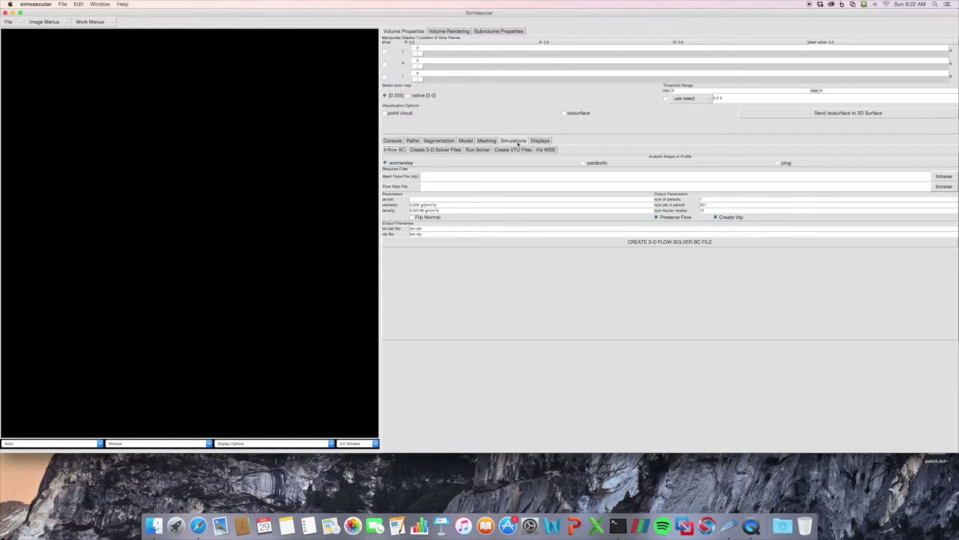
View the Displays Actor Properties settings, then go back to the Tcl console.
left_click(541, 141)
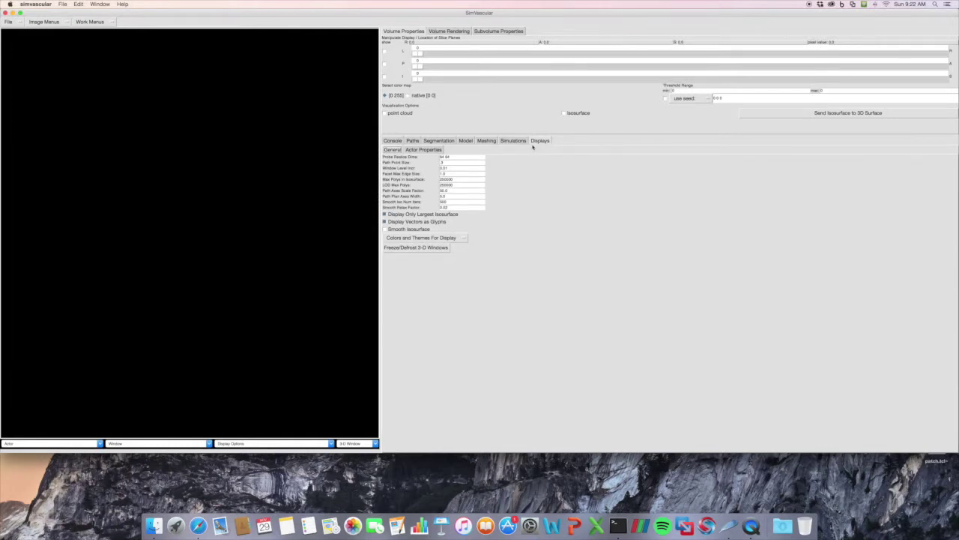
left_click(433, 150)
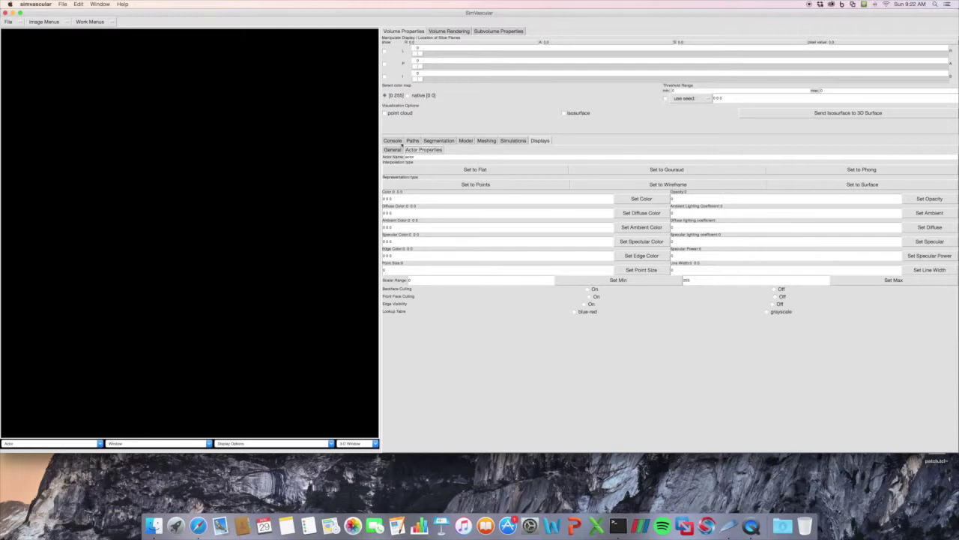
left_click(394, 141)
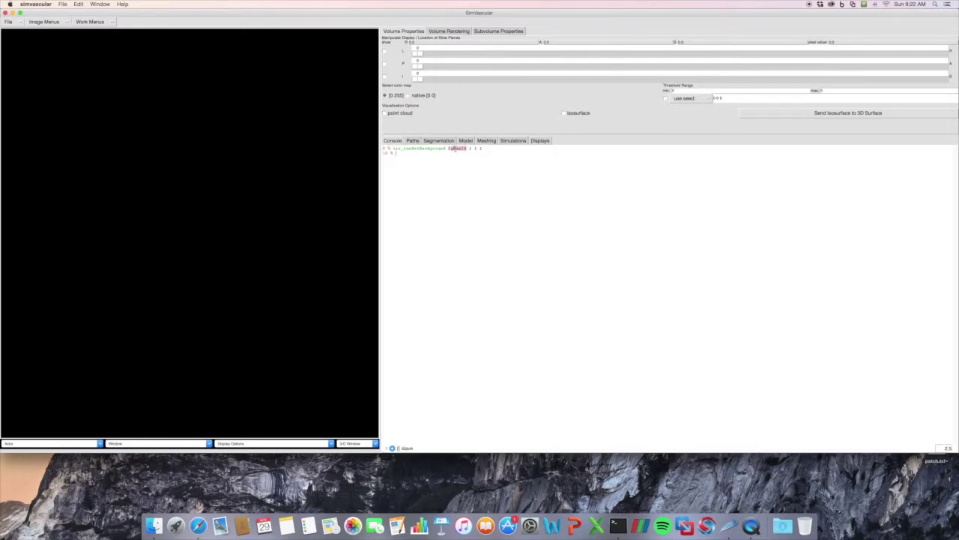